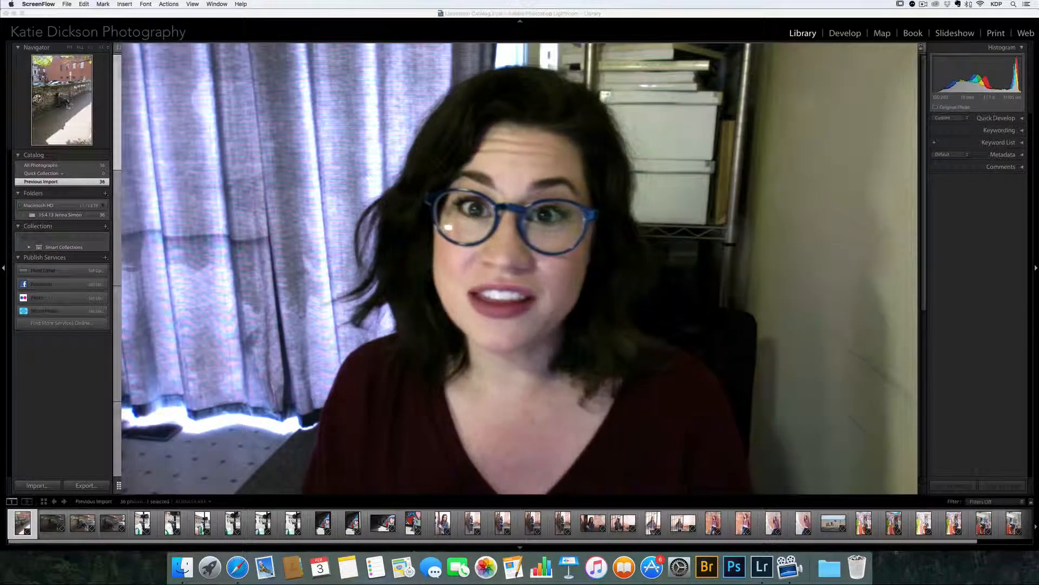
Step: Open the photo of the girl leaning on the red heart mural in the Develop module, with the photo info overlay hidden
key("backslash")
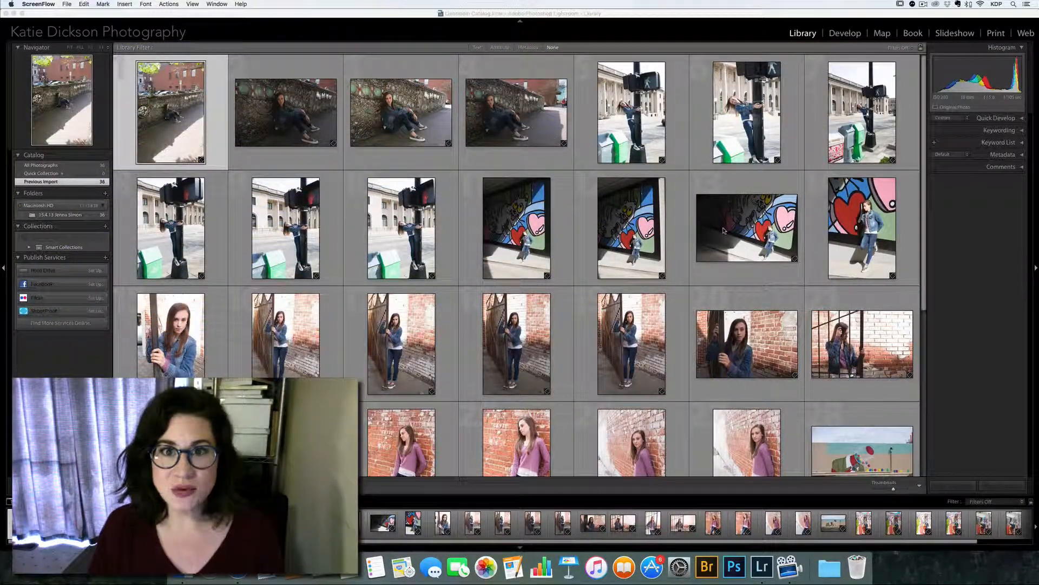
left_click(857, 234)
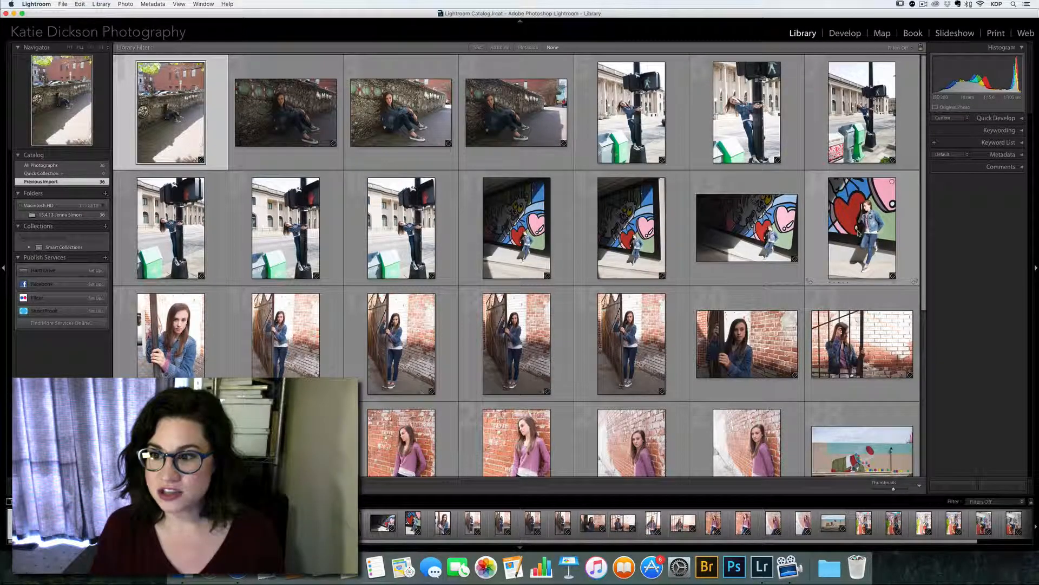
double_click(858, 232)
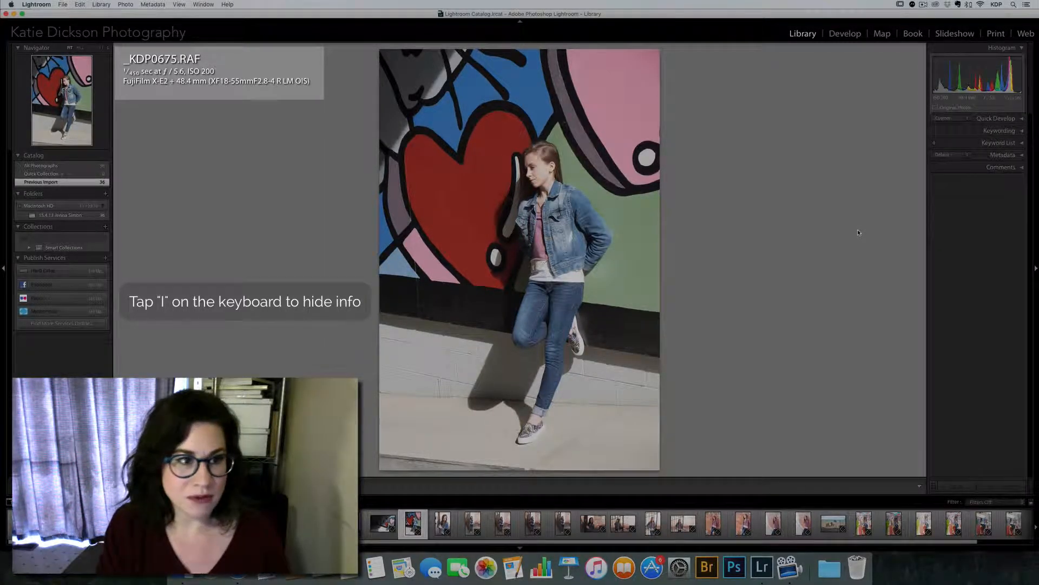
key("i")
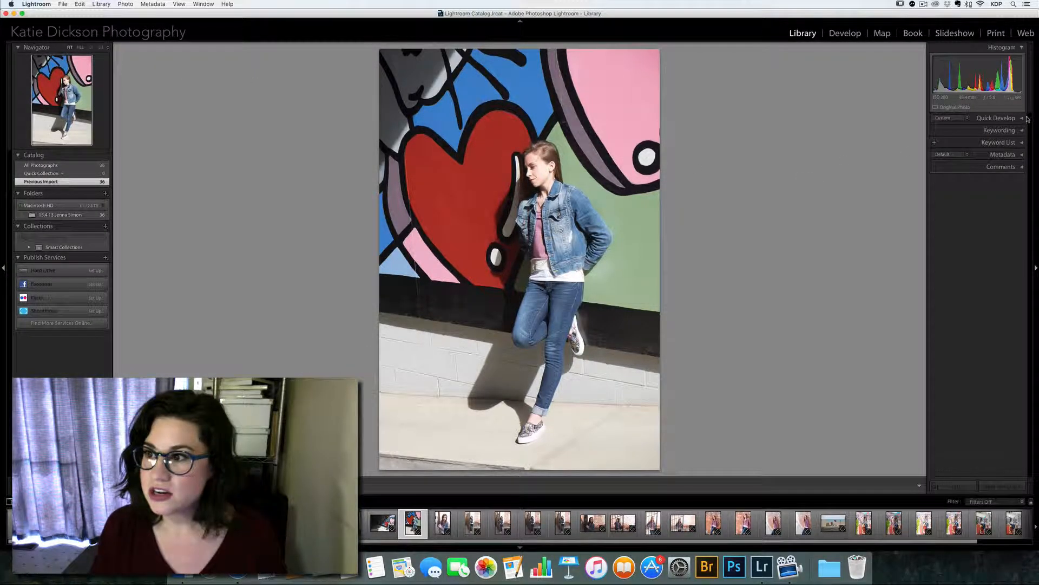
left_click(848, 36)
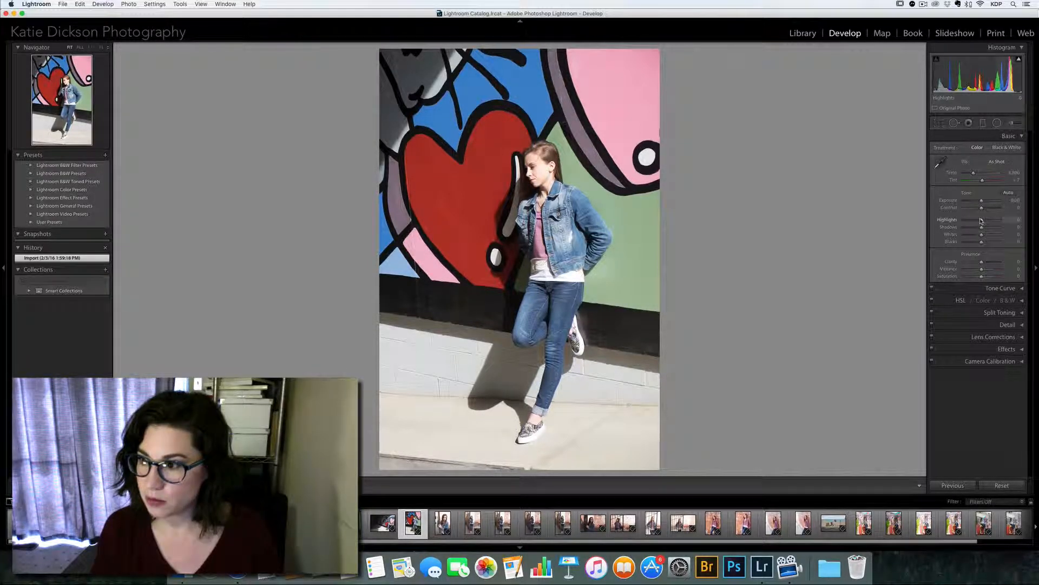
Step: Set Exposure to -0.50, Shadows to +15, Whites to -6 and Blacks to -21, and cool the white balance temperature slightly
left_click_drag(981, 199, 977, 200)
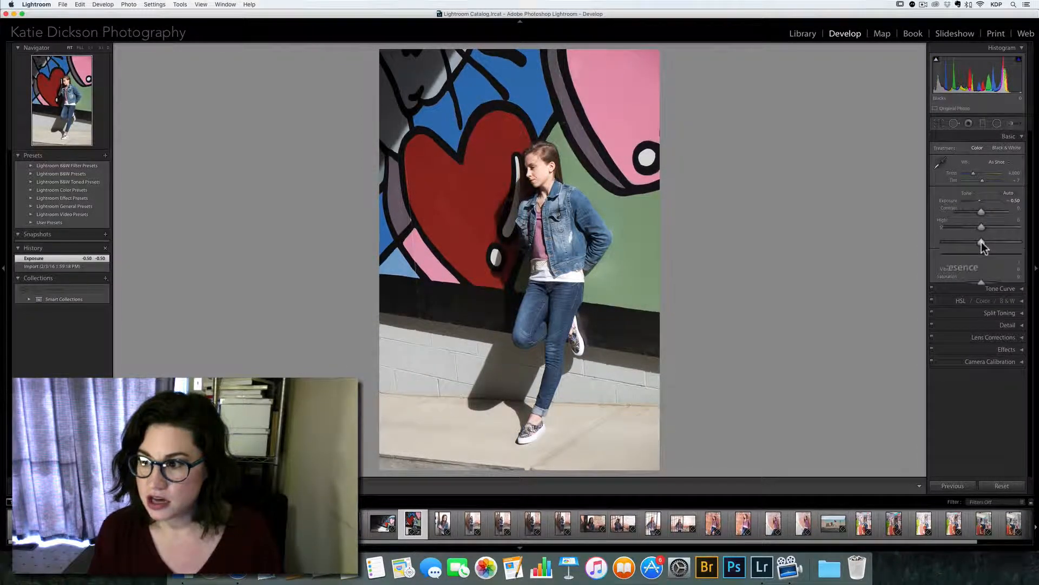
left_click_drag(981, 242, 983, 226)
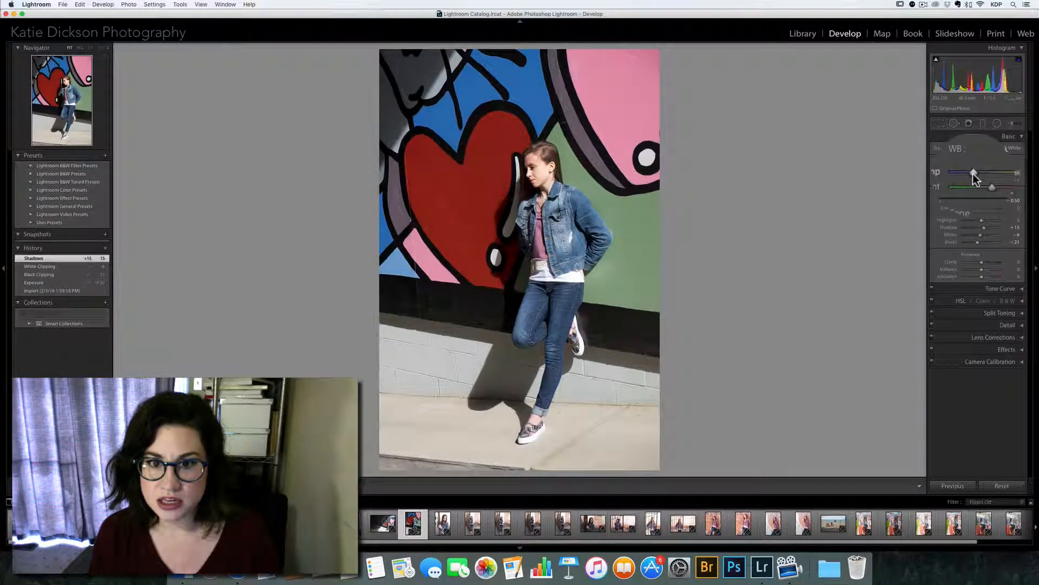
left_click_drag(973, 174, 971, 174)
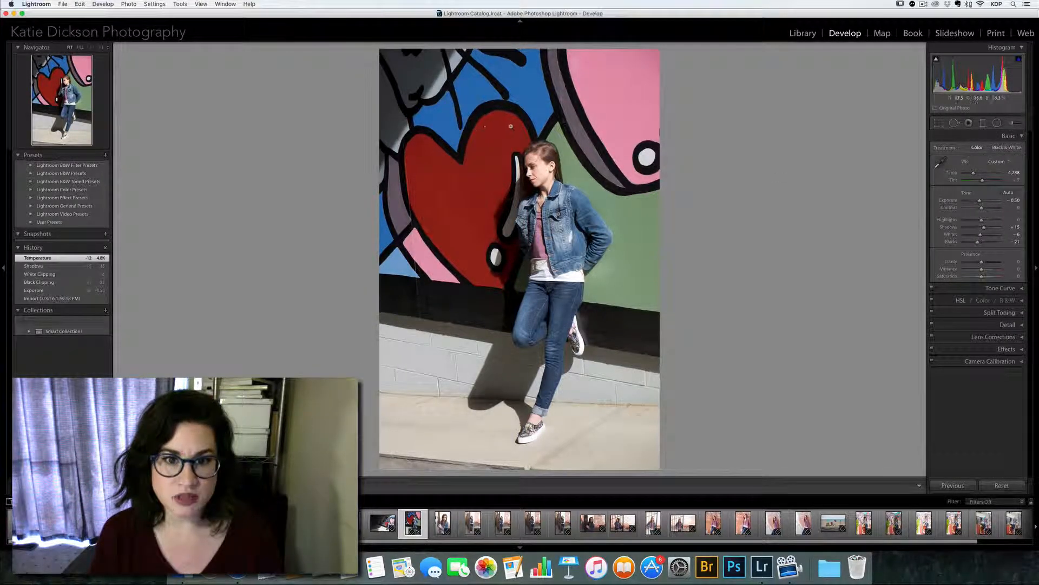
left_click_drag(467, 249, 526, 257)
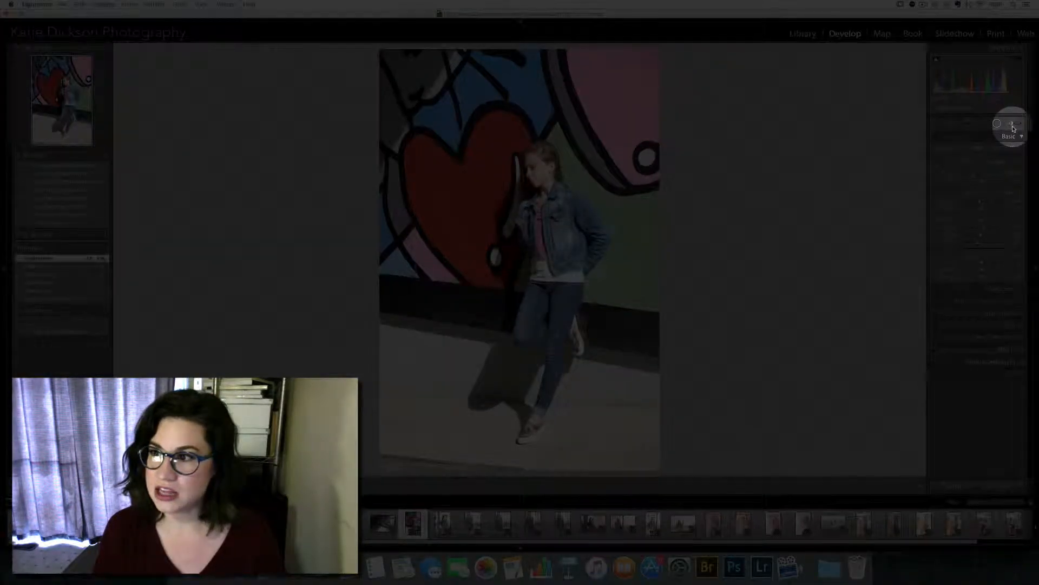
Step: Activate the Adjustment Brush with the Saturation effect and set its Saturation to -100
left_click(1014, 124)
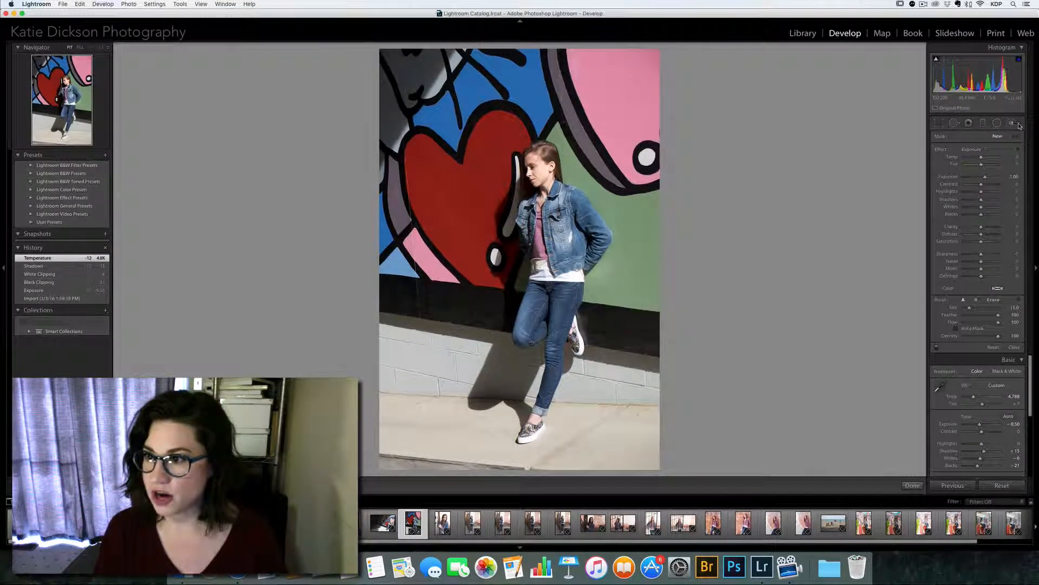
left_click(986, 151)
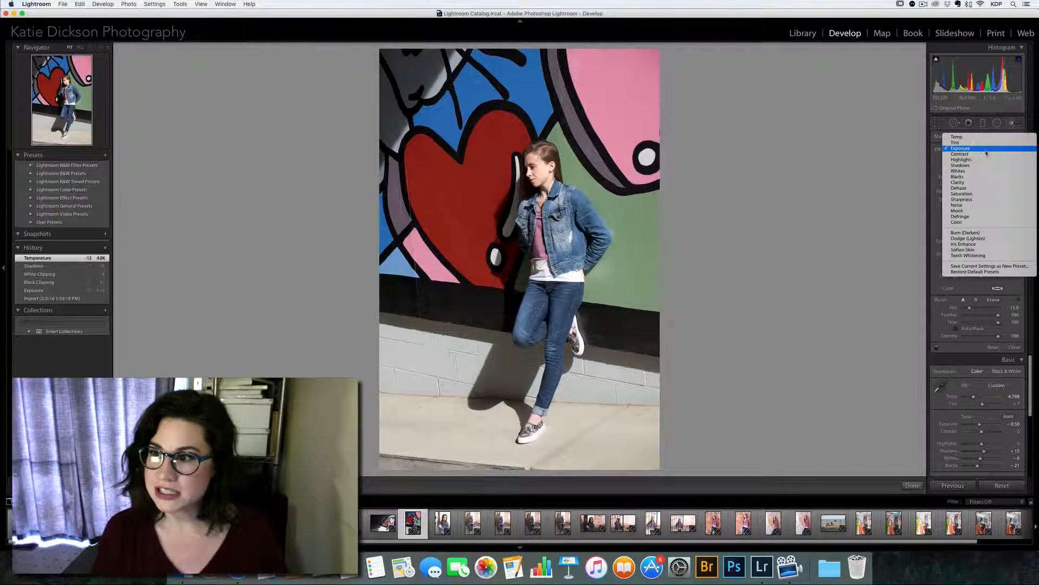
left_click(984, 194)
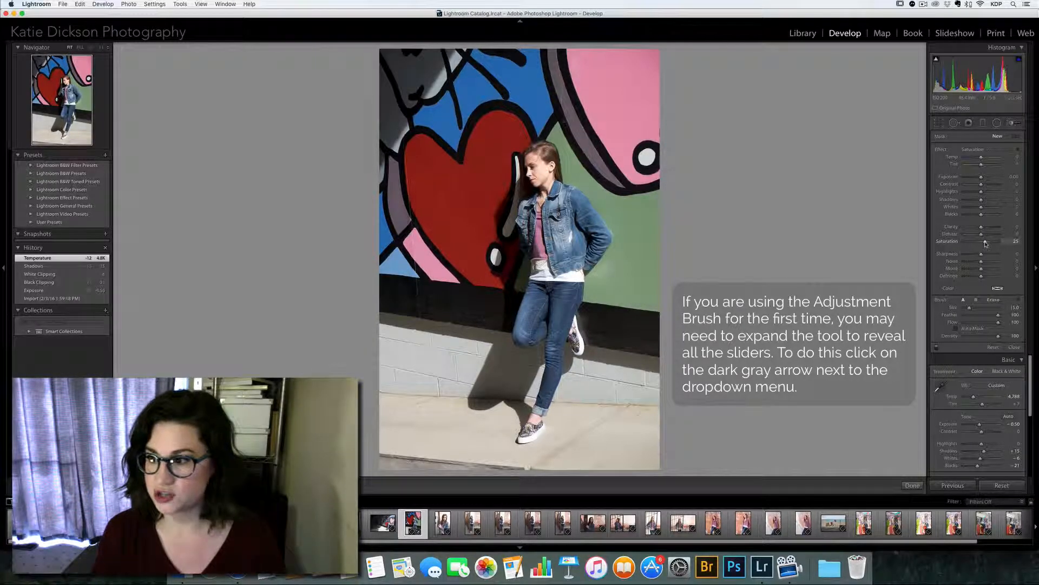
left_click_drag(986, 244, 957, 245)
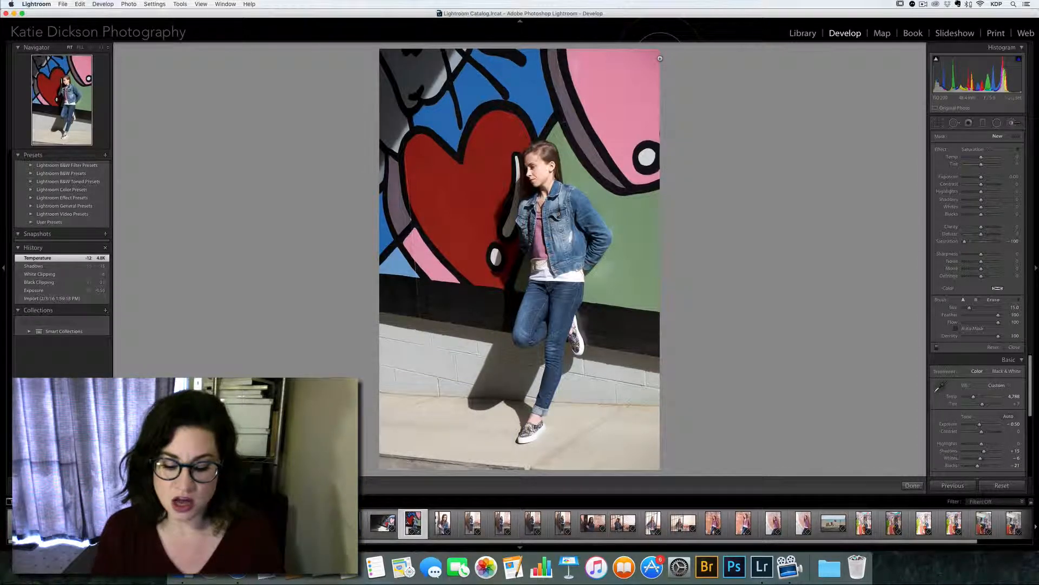
Step: Brush the desaturation over the pavement, the girl's legs and the mural around the heart, enlarging the brush to size 17
left_click_drag(650, 75, 650, 466)
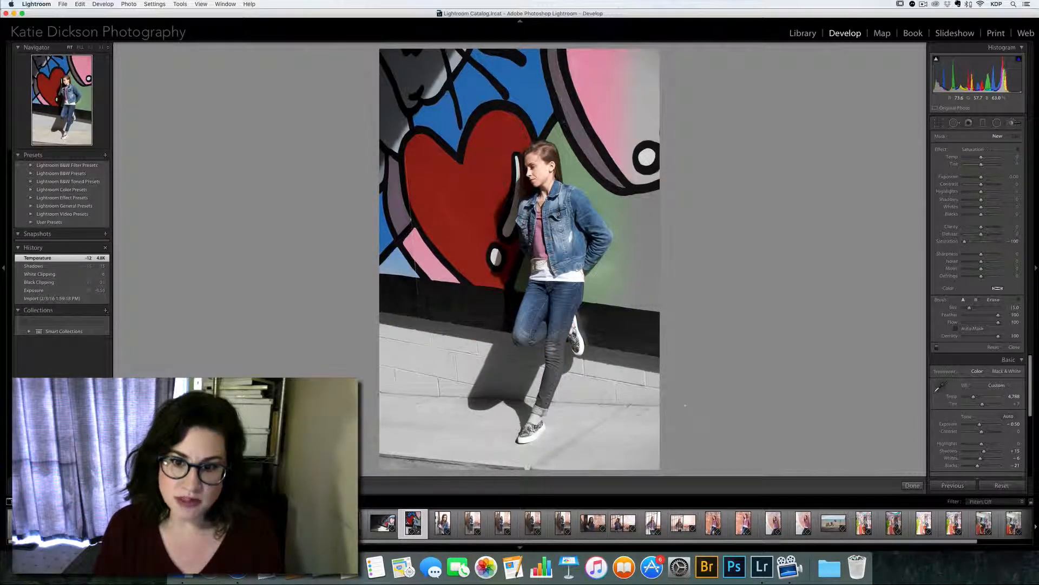
mouse_move(575, 317)
left_mouse_down()
mouse_move(536, 339)
mouse_move(546, 319)
mouse_move(601, 325)
mouse_move(617, 403)
left_mouse_up()
mouse_move(590, 119)
left_mouse_down()
mouse_move(612, 65)
mouse_move(541, 34)
mouse_move(488, 71)
mouse_move(464, 58)
mouse_move(550, 100)
mouse_move(482, 33)
mouse_move(411, 41)
mouse_move(387, 167)
mouse_move(387, 249)
mouse_move(403, 324)
left_mouse_up()
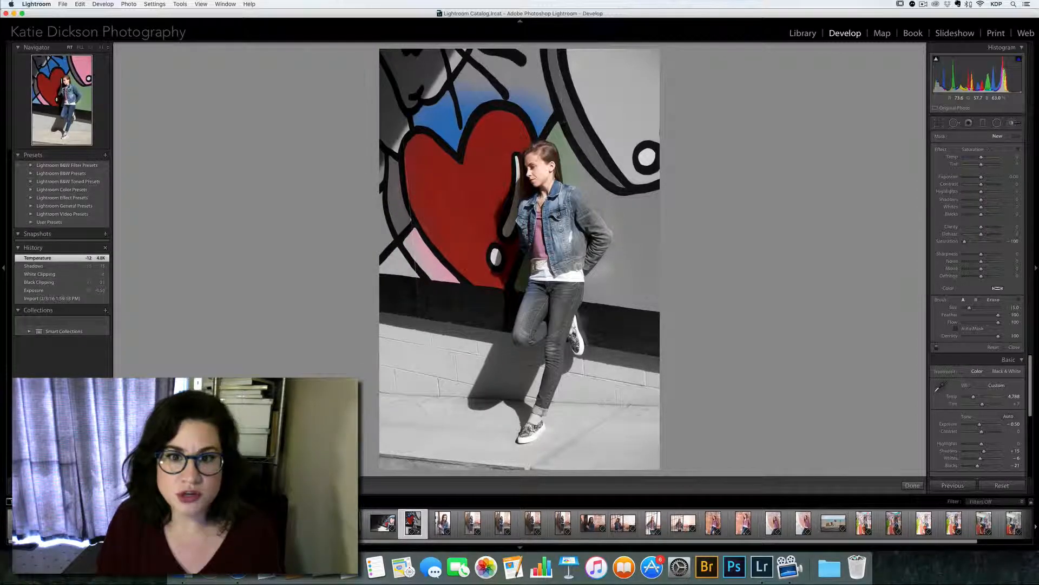
key("bracketright")
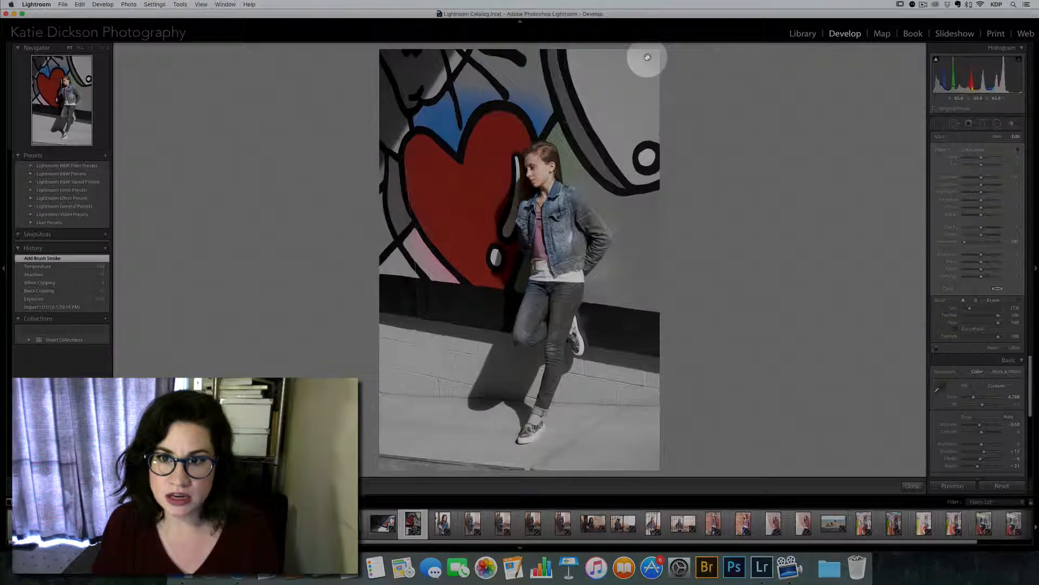
Step: Display the brush's adjustment mask overlay and change its colour to green
mouse_move(647, 57)
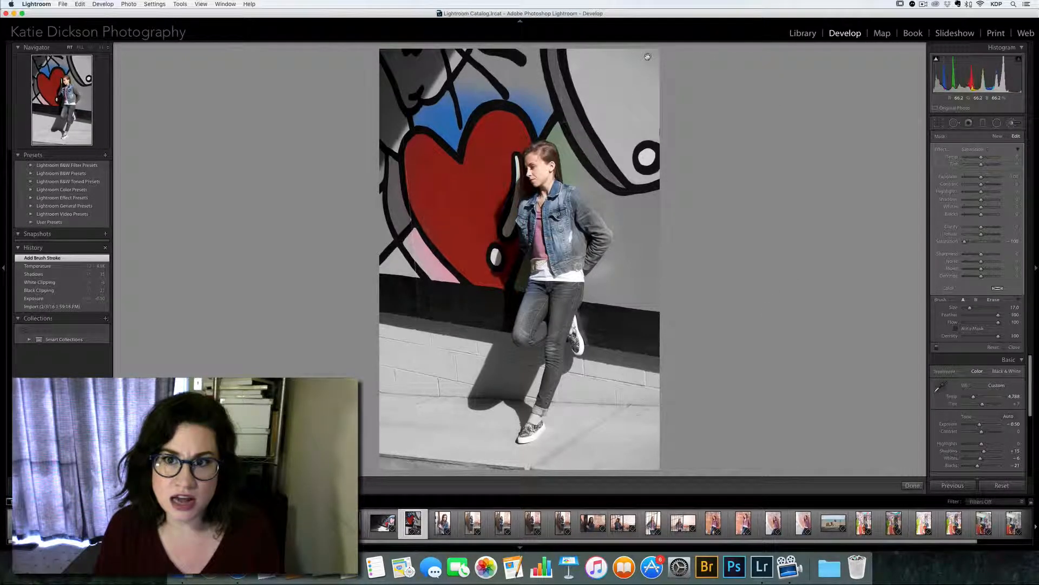
key("o")
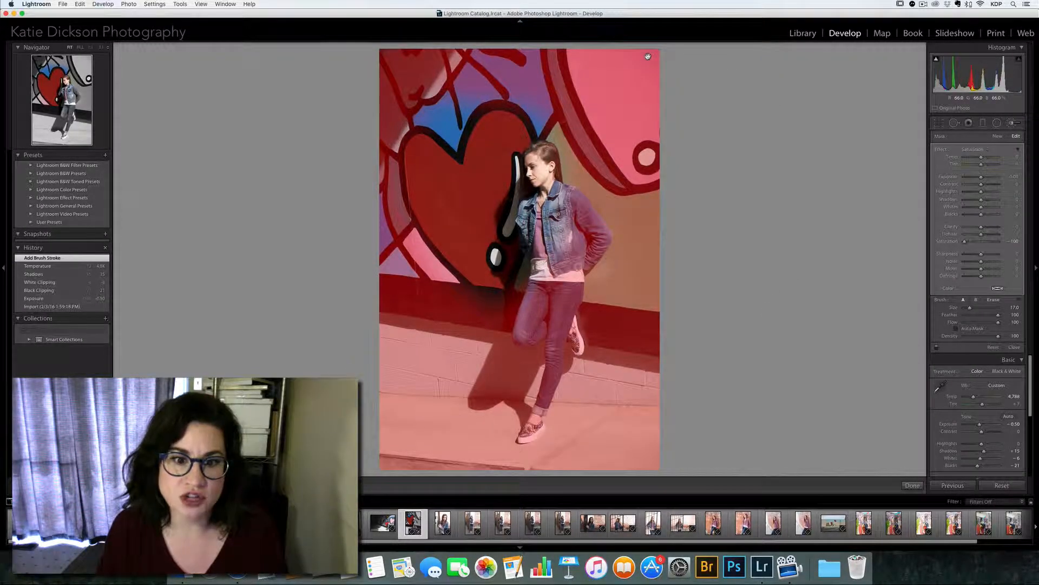
key("o")
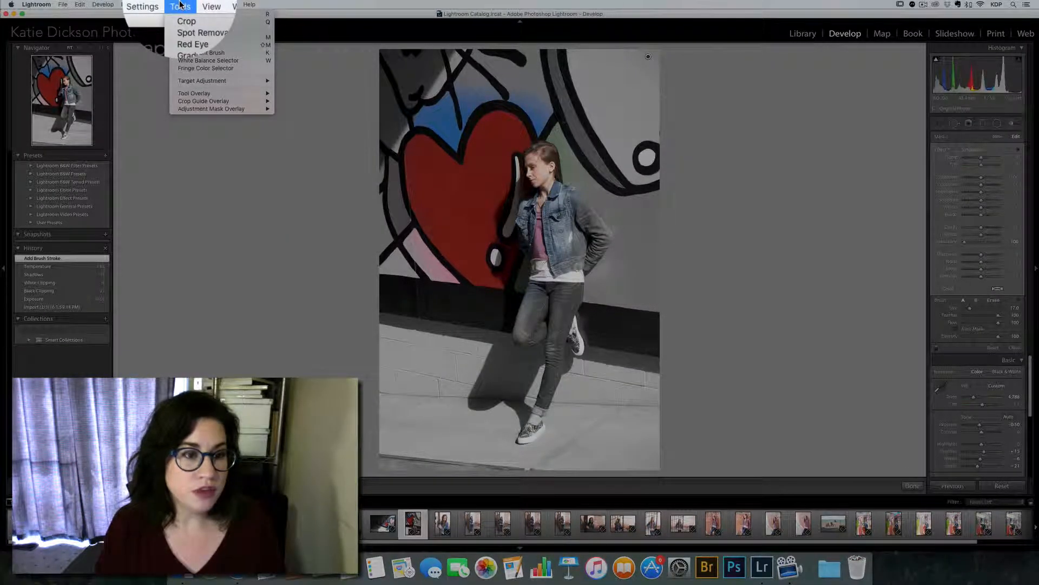
mouse_move(204, 111)
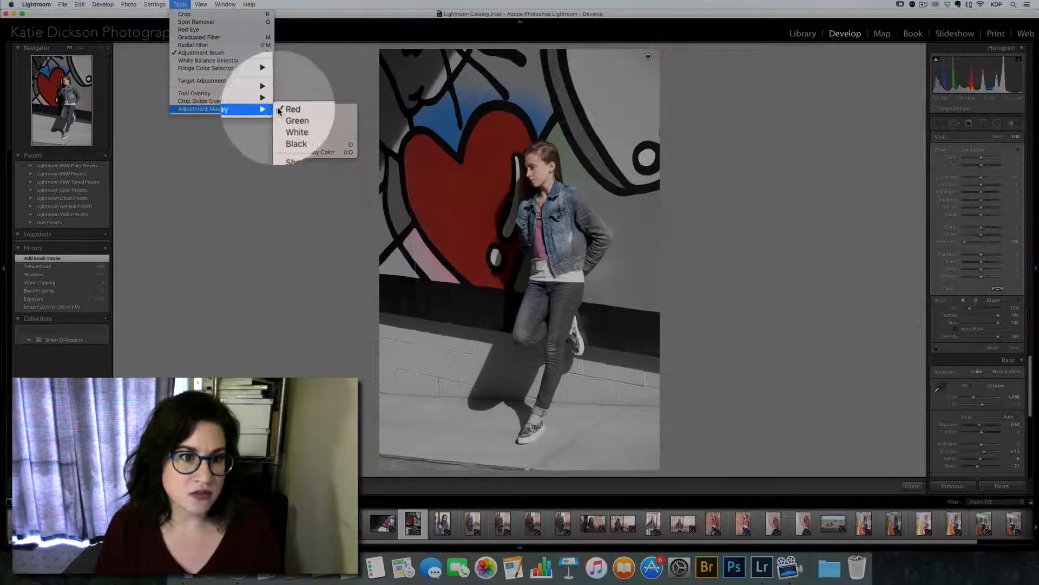
left_click(296, 117)
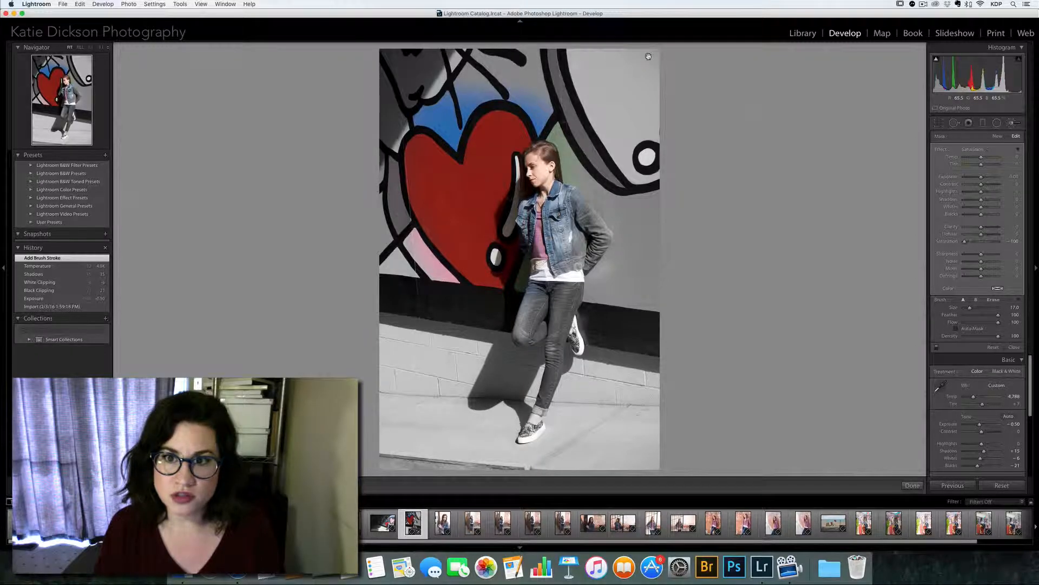
key("o")
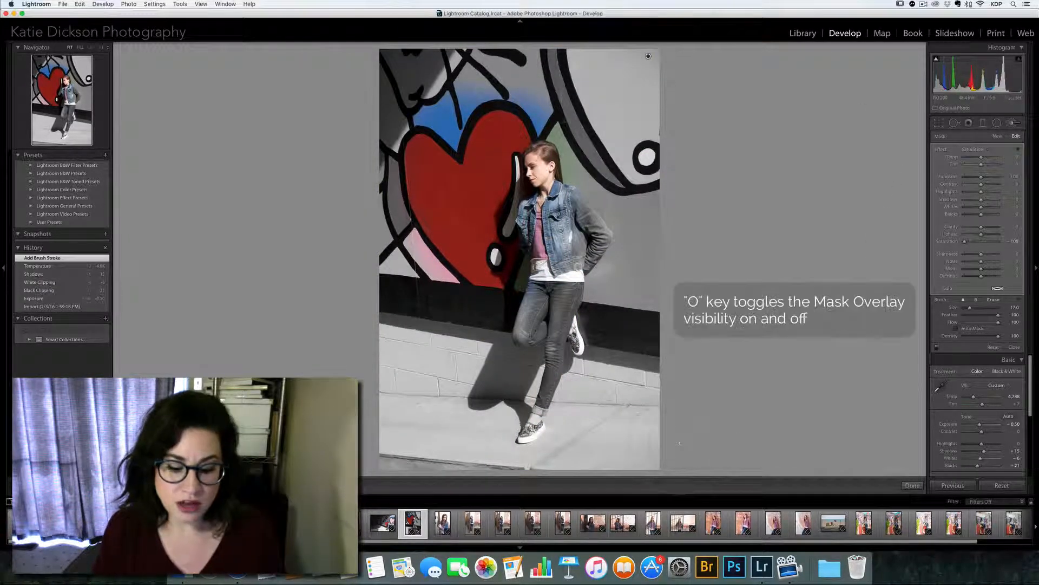
key("o")
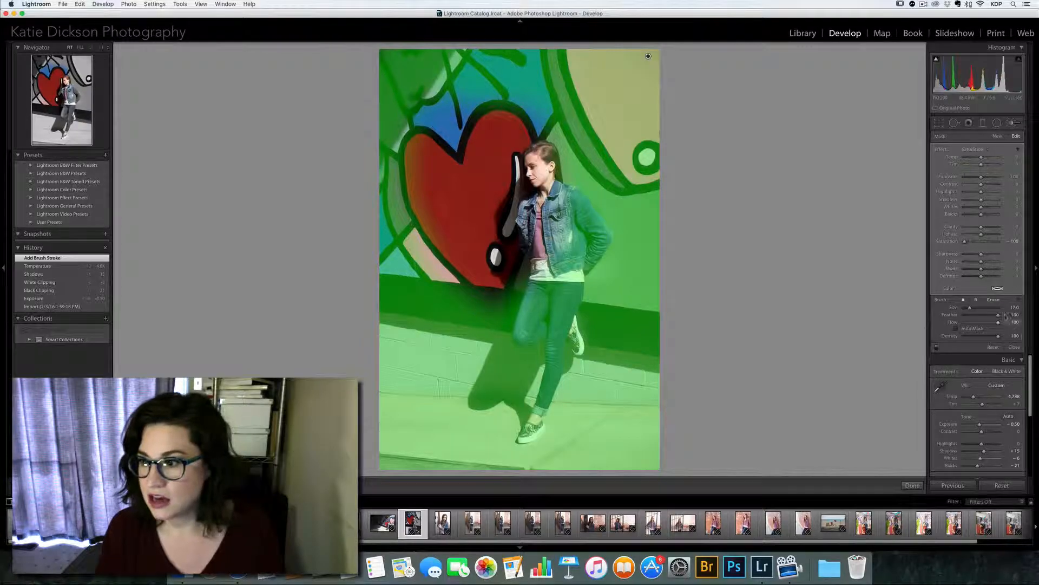
Step: Erase the mask where it spills onto the red heart's edges, and hide the mask overlay
left_click(993, 301)
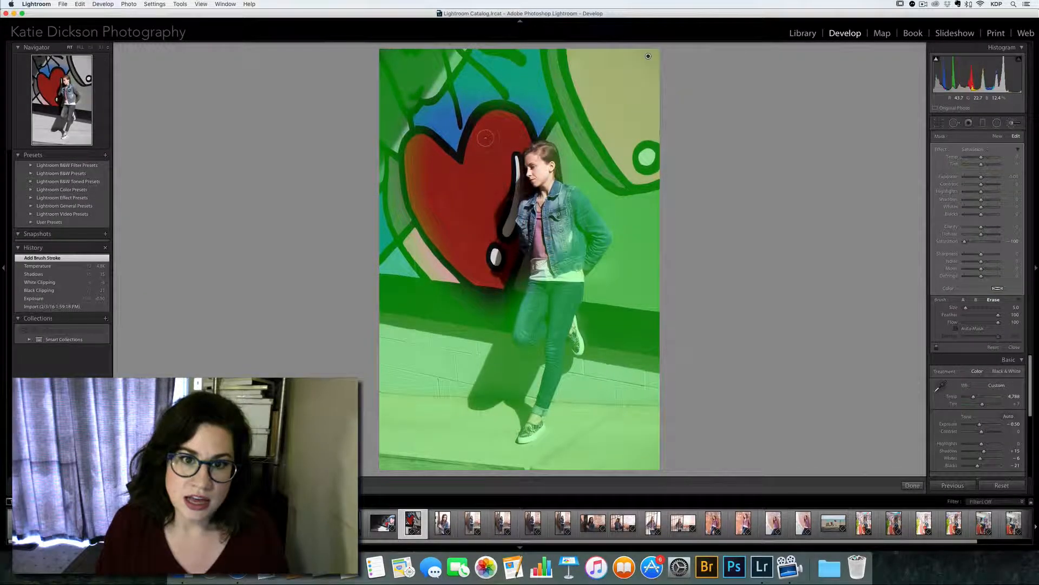
mouse_move(477, 130)
left_mouse_down()
mouse_move(506, 108)
mouse_move(528, 127)
mouse_move(500, 106)
mouse_move(466, 135)
mouse_move(511, 100)
mouse_move(532, 151)
left_mouse_up()
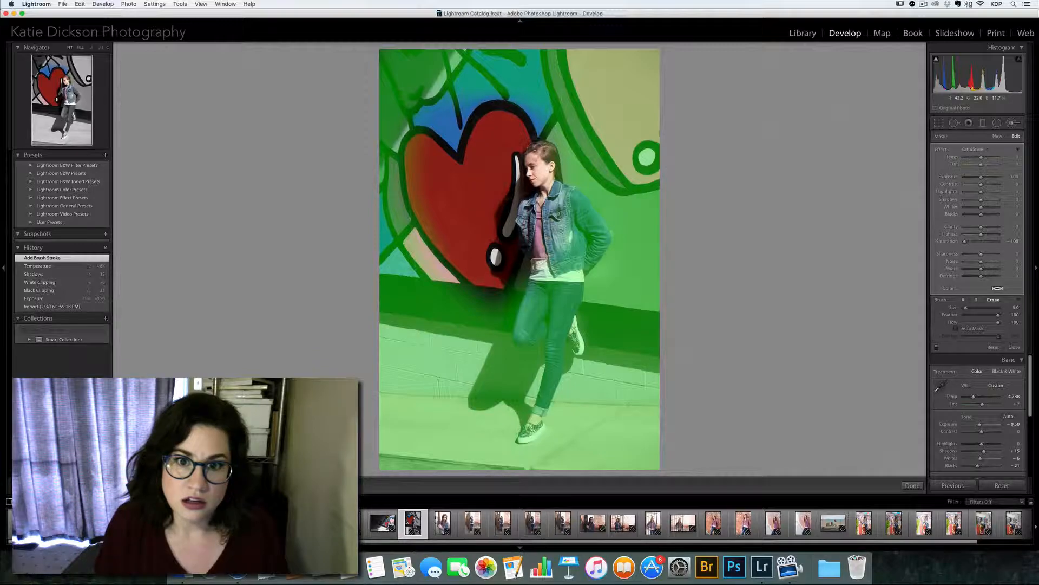
mouse_move(521, 275)
left_mouse_down()
mouse_move(511, 292)
mouse_move(474, 303)
mouse_move(436, 252)
mouse_move(406, 174)
mouse_move(425, 130)
mouse_move(398, 173)
mouse_move(413, 146)
mouse_move(425, 242)
mouse_move(405, 126)
left_mouse_up()
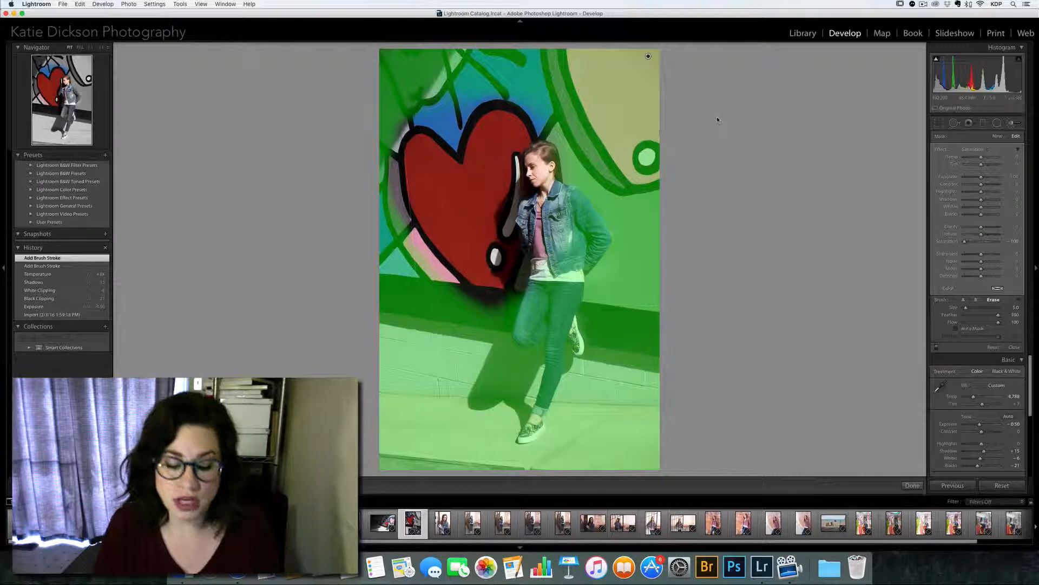
key("o")
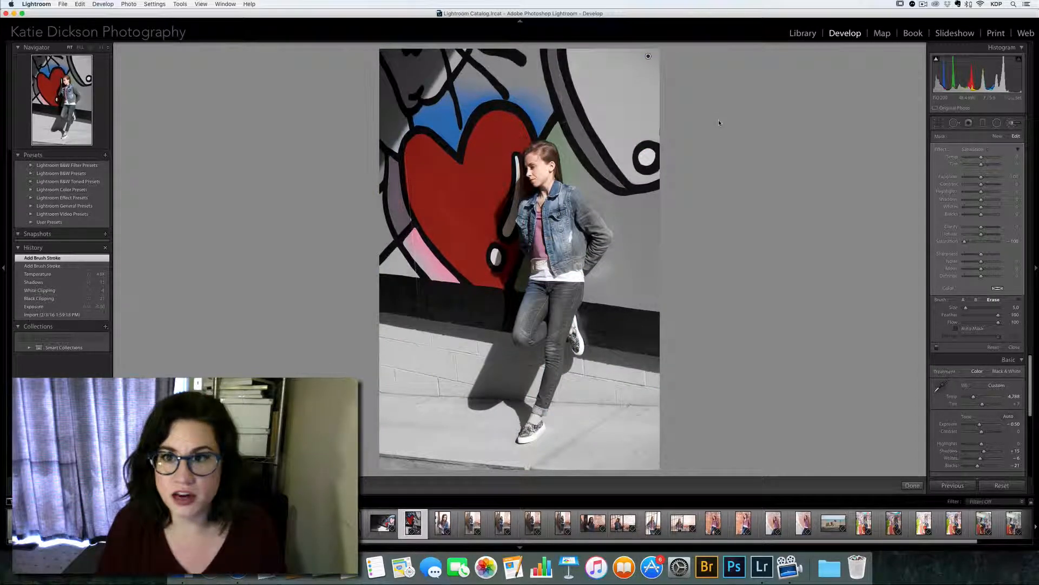
Step: Return to brush A with Auto Mask enabled and desaturate the blue area above the heart and the girl's face and clothes
left_click(963, 301)
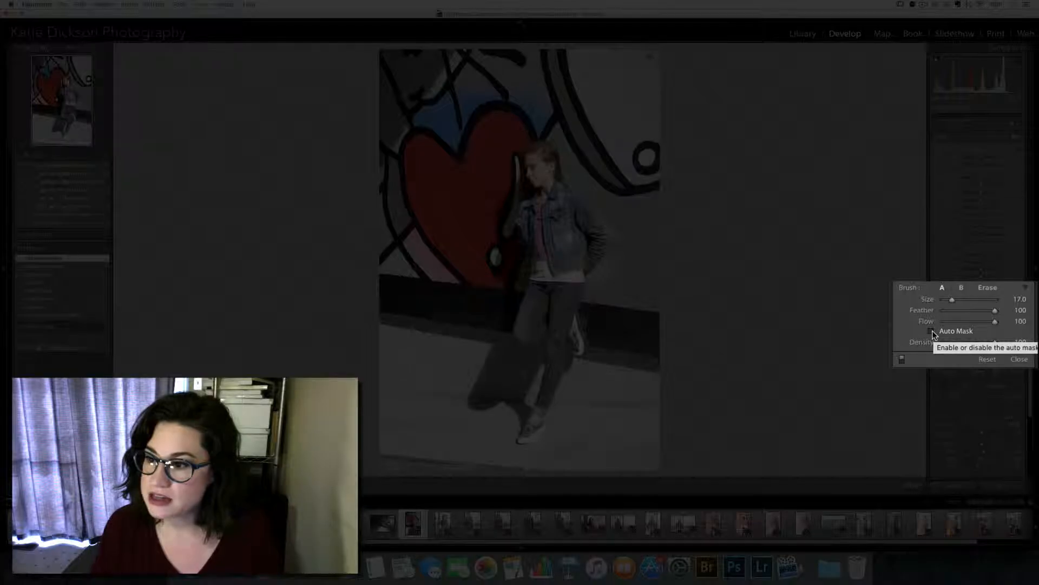
left_click(931, 331)
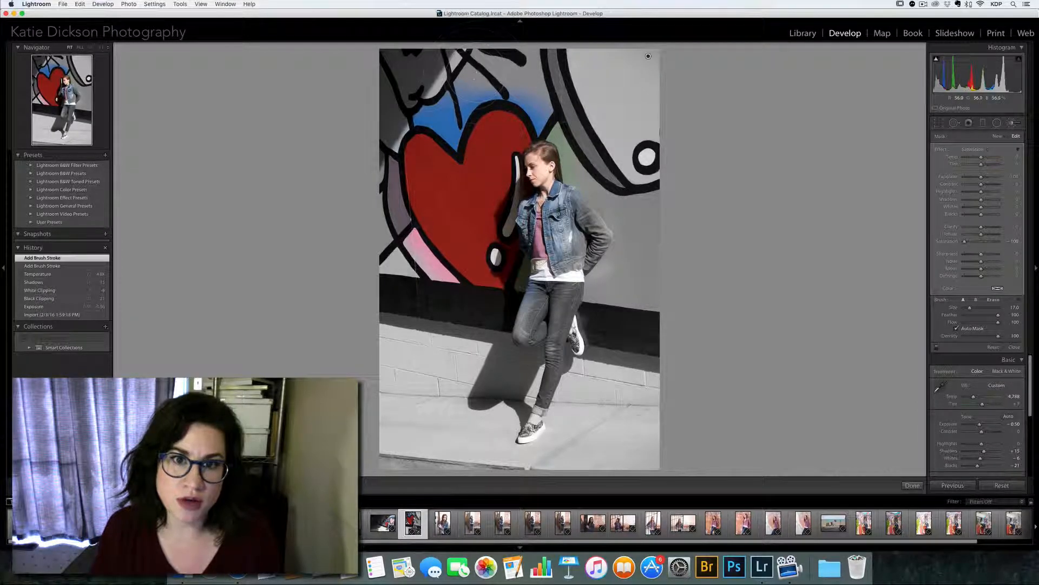
mouse_move(462, 93)
left_mouse_down()
mouse_move(470, 130)
mouse_move(433, 103)
mouse_move(450, 146)
mouse_move(396, 110)
left_mouse_up()
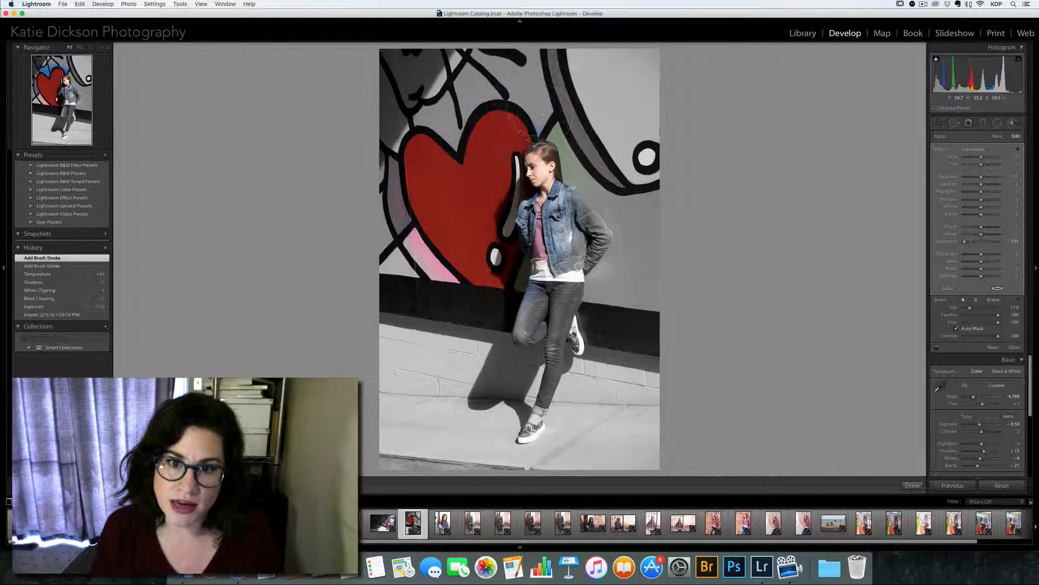
mouse_move(558, 144)
left_mouse_down()
mouse_move(581, 162)
mouse_move(566, 212)
left_mouse_up()
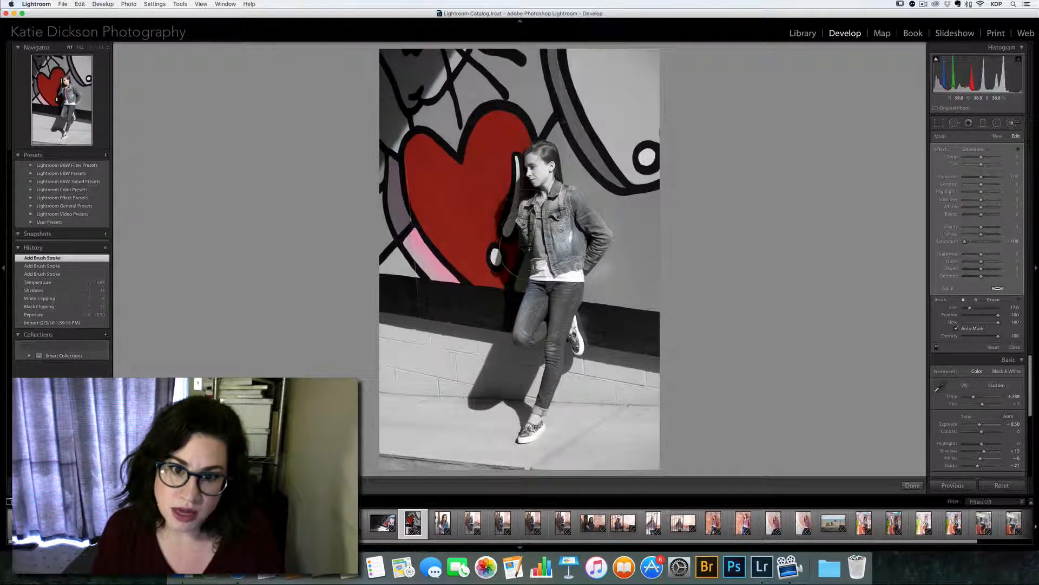
Step: Reduce the brush size to 16 and desaturate the remaining pink and tinted mural areas around the heart
key("bracketleft")
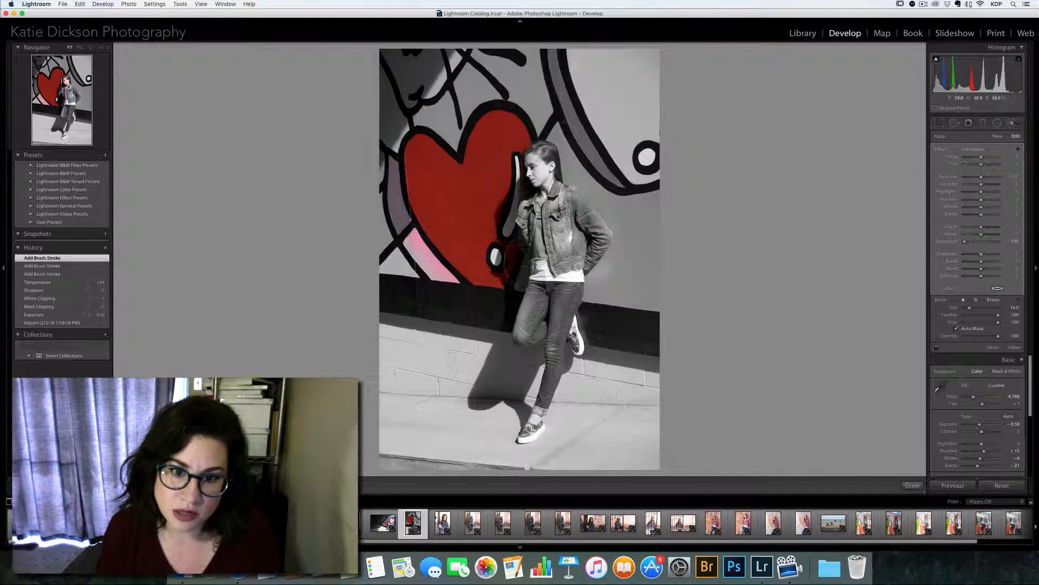
mouse_move(429, 296)
left_mouse_down()
mouse_move(386, 279)
mouse_move(425, 296)
mouse_move(443, 287)
mouse_move(414, 233)
mouse_move(462, 282)
mouse_move(395, 223)
mouse_move(387, 188)
mouse_move(400, 167)
mouse_move(407, 218)
mouse_move(395, 134)
mouse_move(402, 120)
mouse_move(391, 160)
mouse_move(432, 79)
mouse_move(465, 91)
left_mouse_up()
left_click_drag(554, 59, 572, 94)
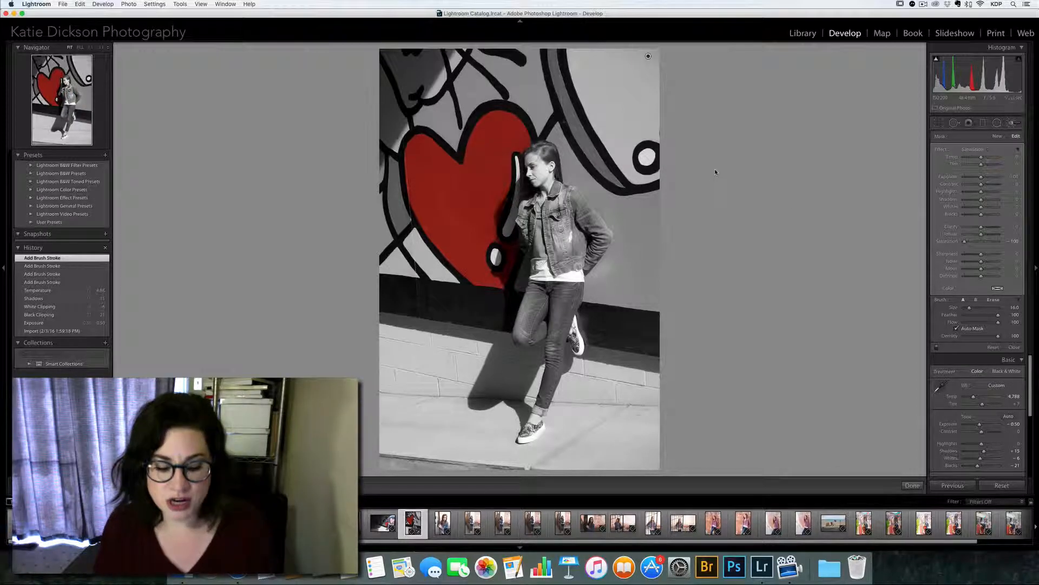
Step: Check the brush mask overlay for missed spots, add a desaturating stroke, and close the Adjustment Brush with the overlay hidden
key("o")
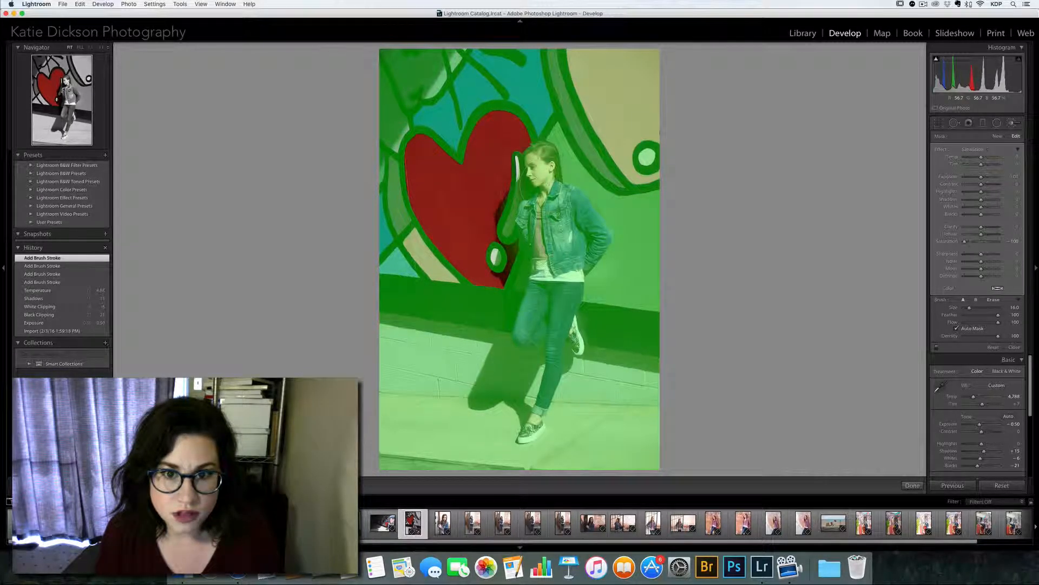
left_click(648, 56)
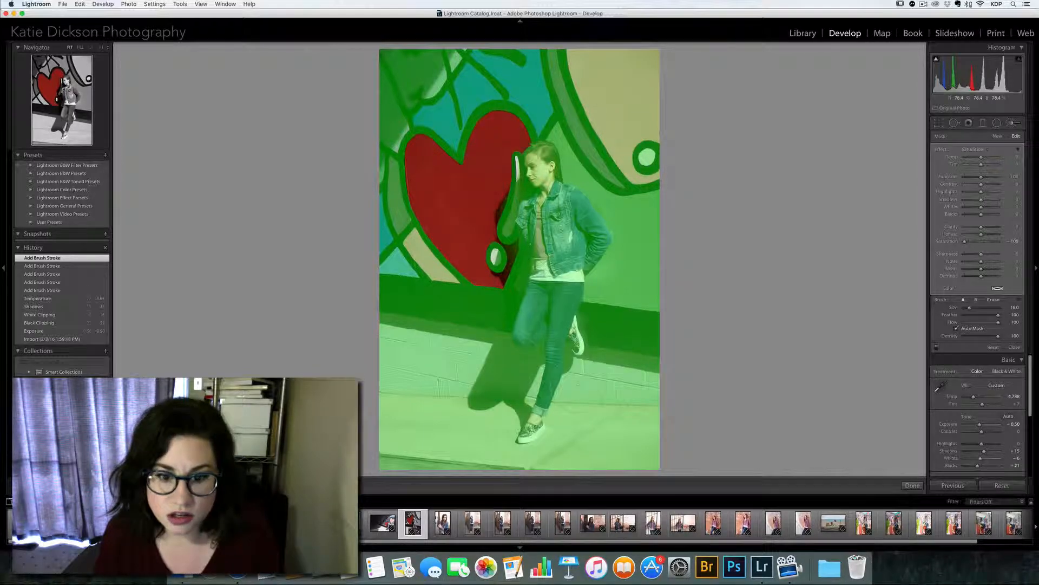
key("o")
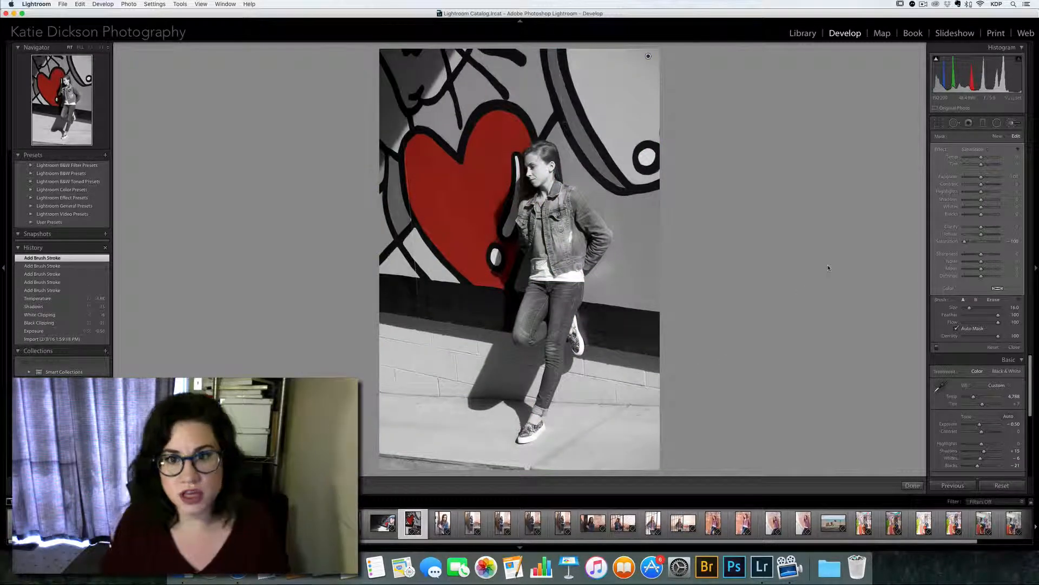
left_click(1011, 123)
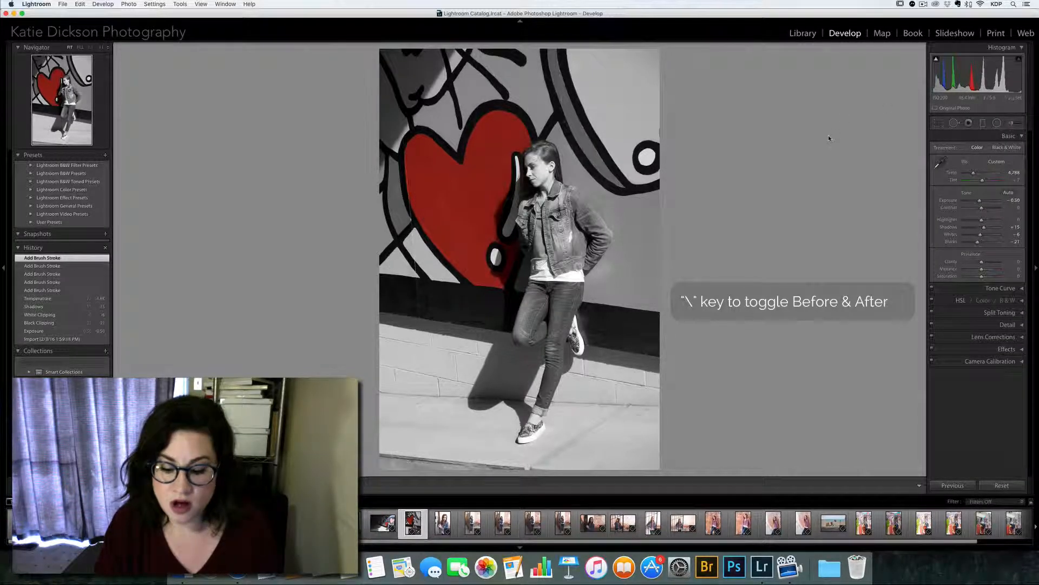
Step: Compare the desaturated photo with its original full-colour version several times, ending on the edited version
key("backslash")
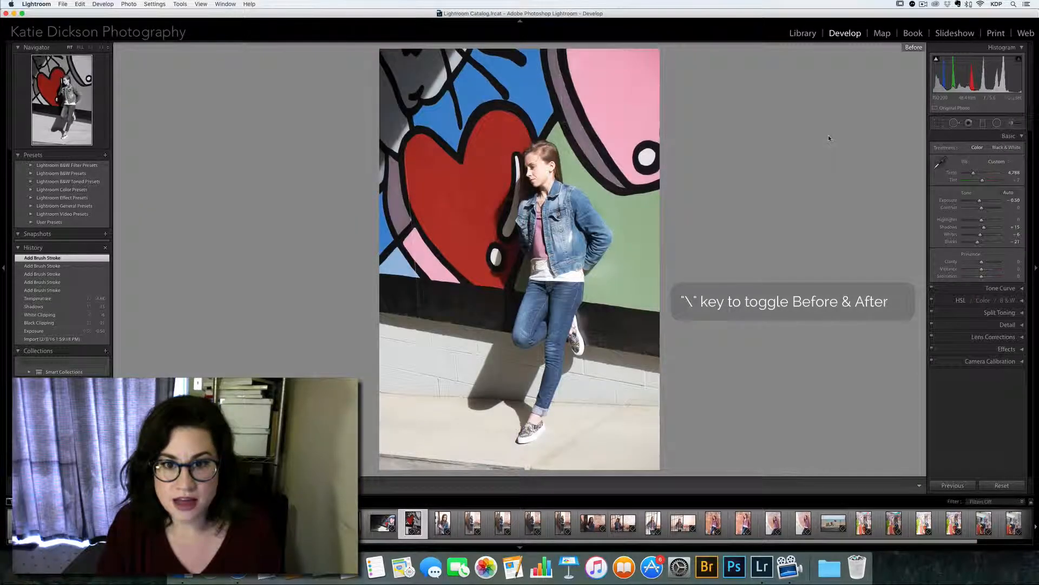
key("backslash")
key("backslash")
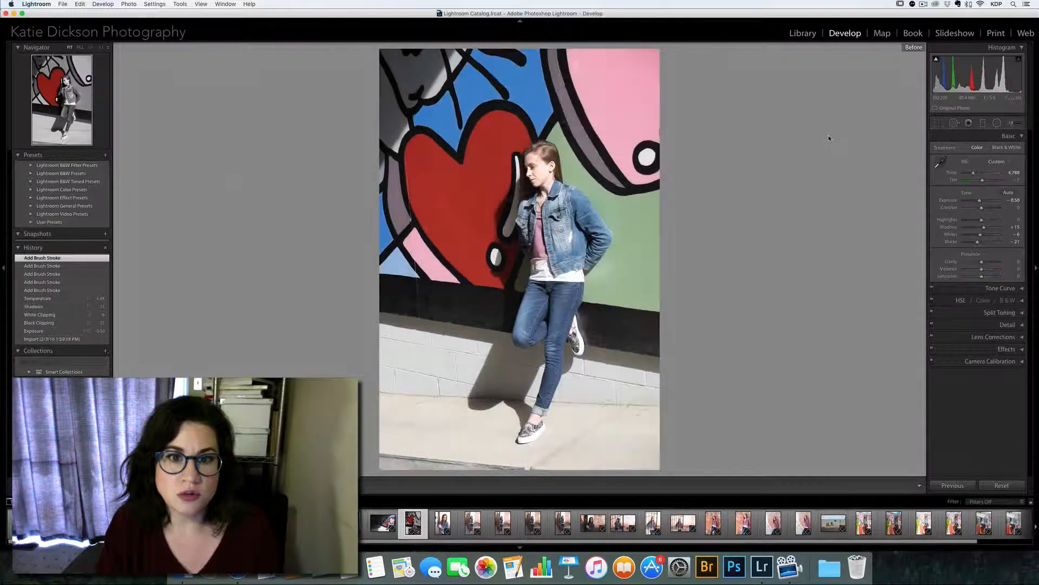
key("backslash")
key("backslash")
key("backslash")
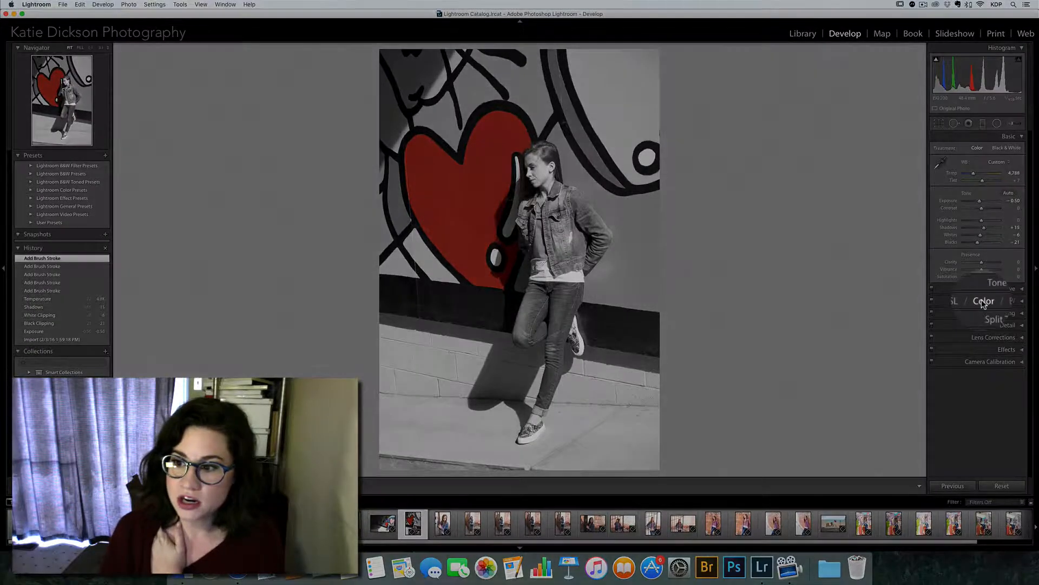
Step: Set the red colour's hue to -17 and its luminance to +34 in the per-colour adjustments
left_click(983, 300)
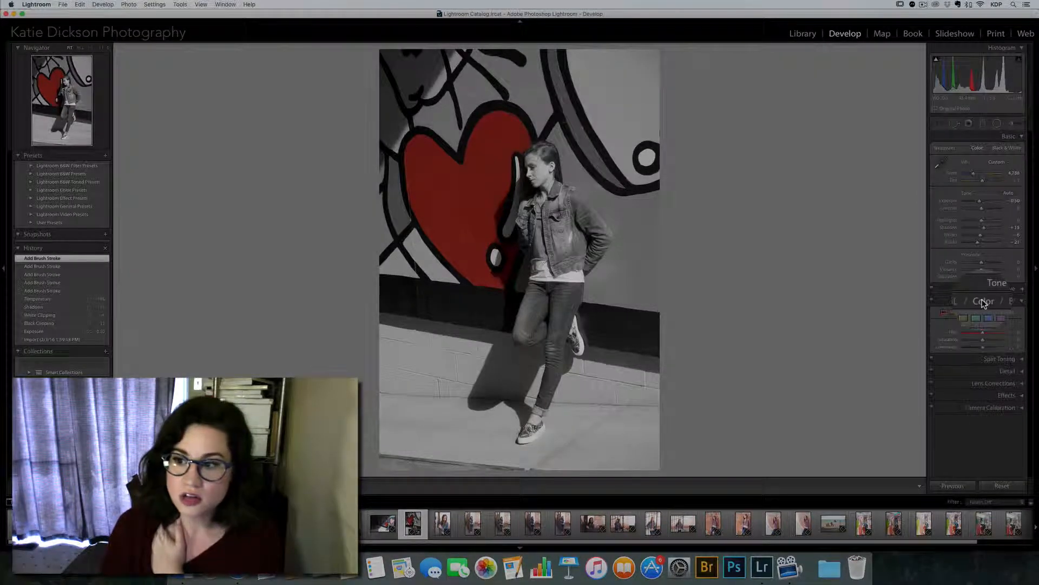
left_click(945, 313)
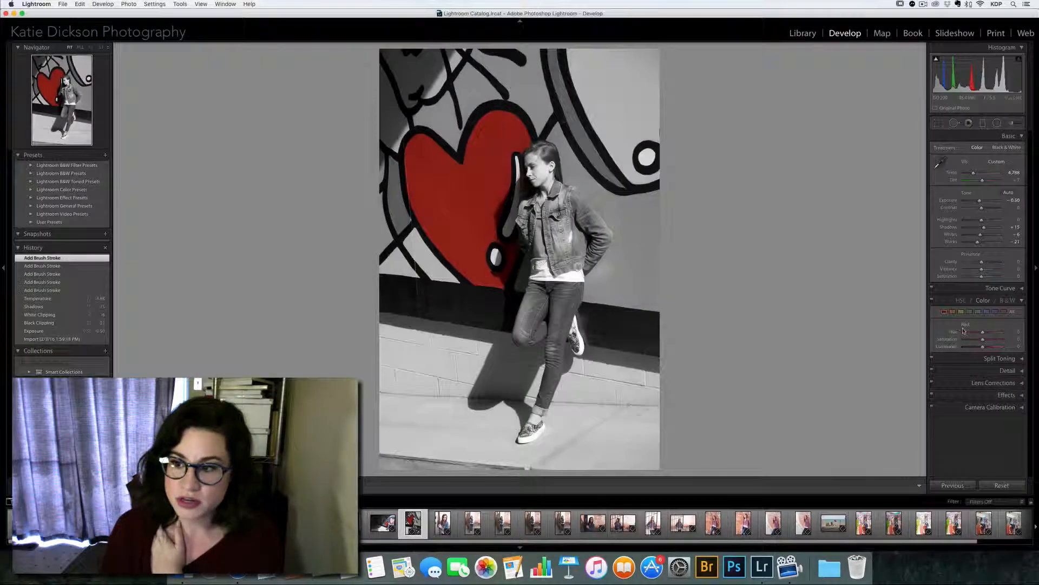
left_click_drag(983, 334, 989, 348)
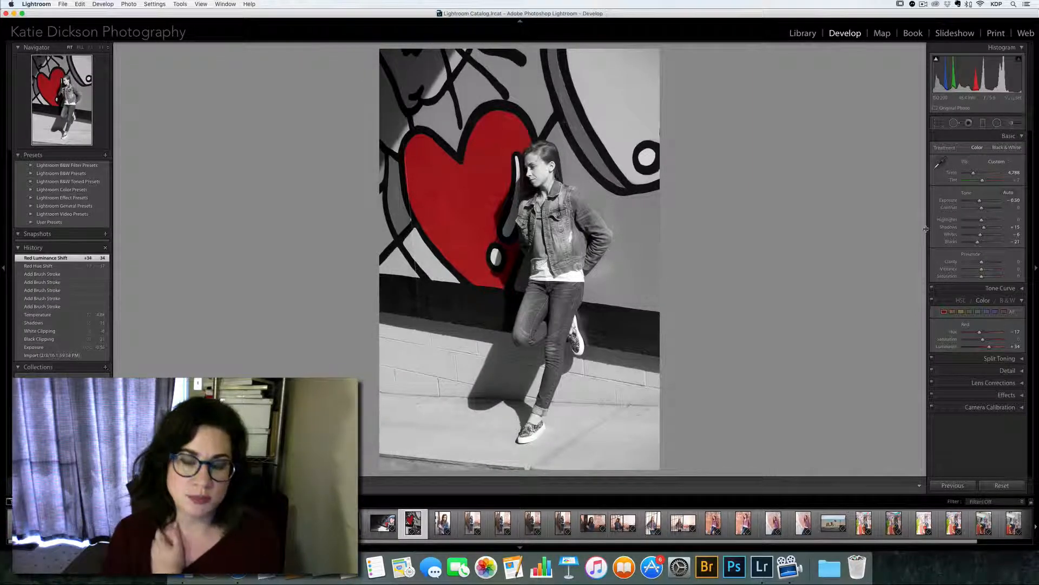
Step: Compare the photo with its adjusted red heart against the original, and reopen the Adjustment Brush
key("backslash")
key("backslash")
key("backslash")
key("backslash")
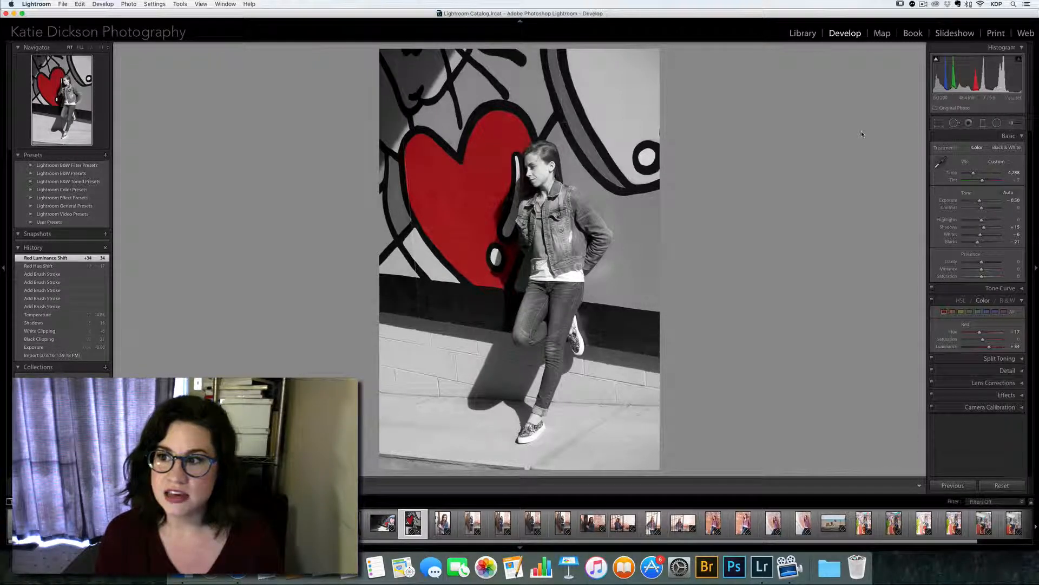
left_click(1011, 123)
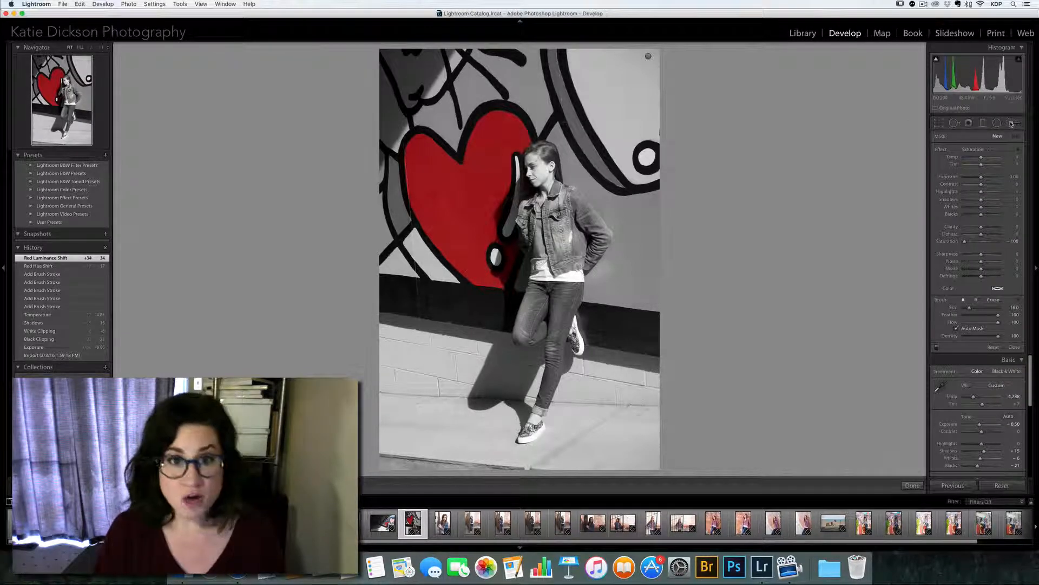